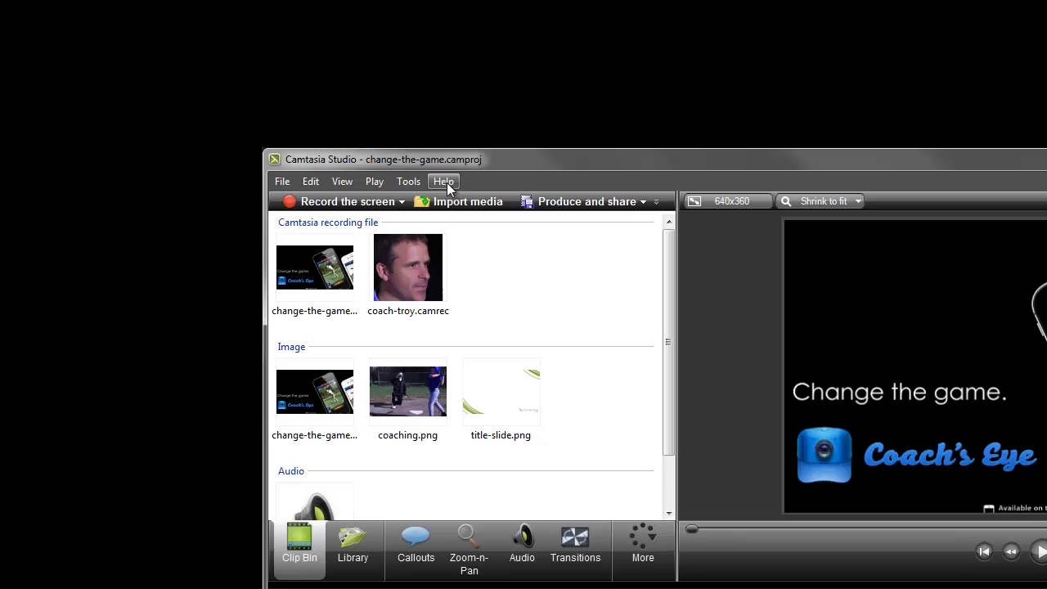
click(446, 184)
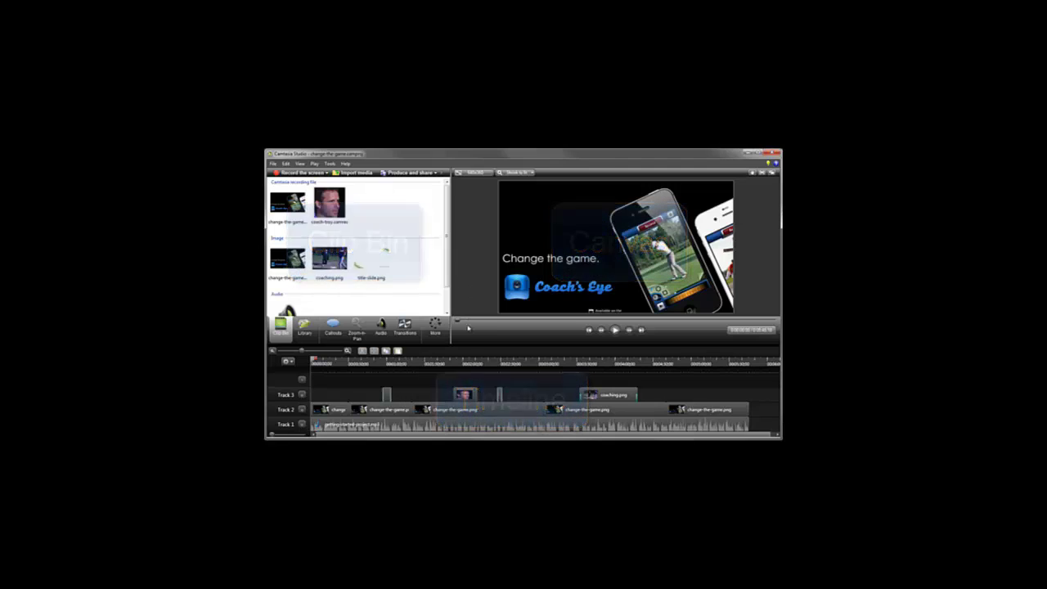
At 00:02:04;04, scale down the coach clip on the canvas and place it above the "Change the game." text.
click(468, 363)
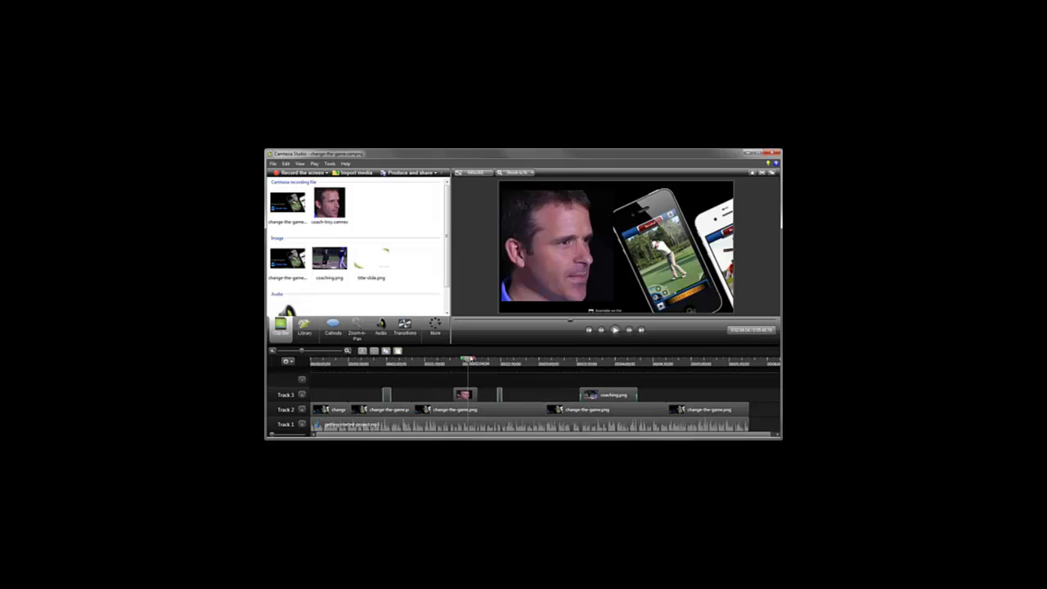
click(538, 282)
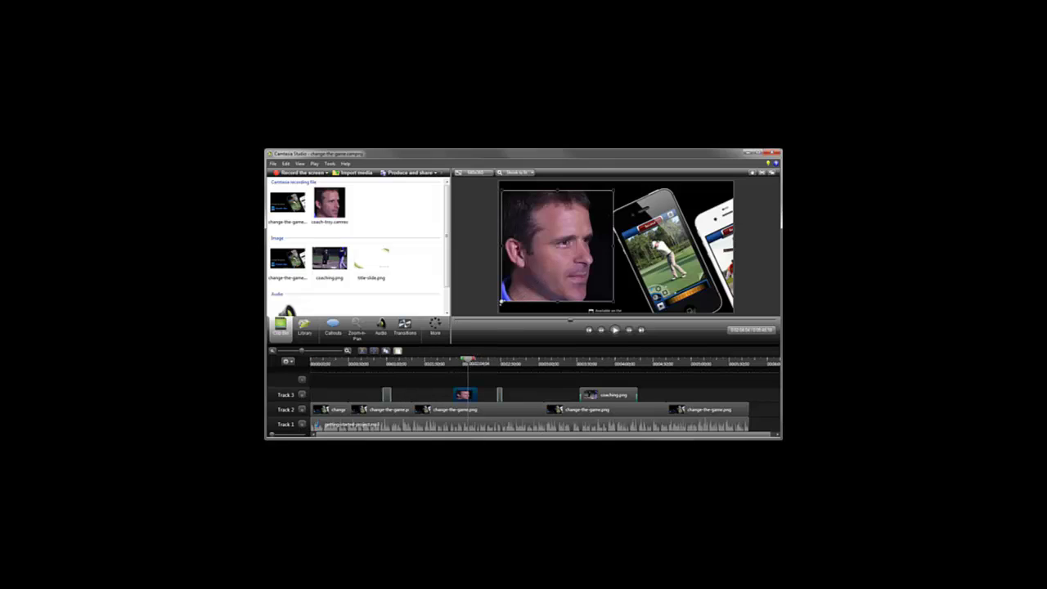
drag(507, 285, 530, 233)
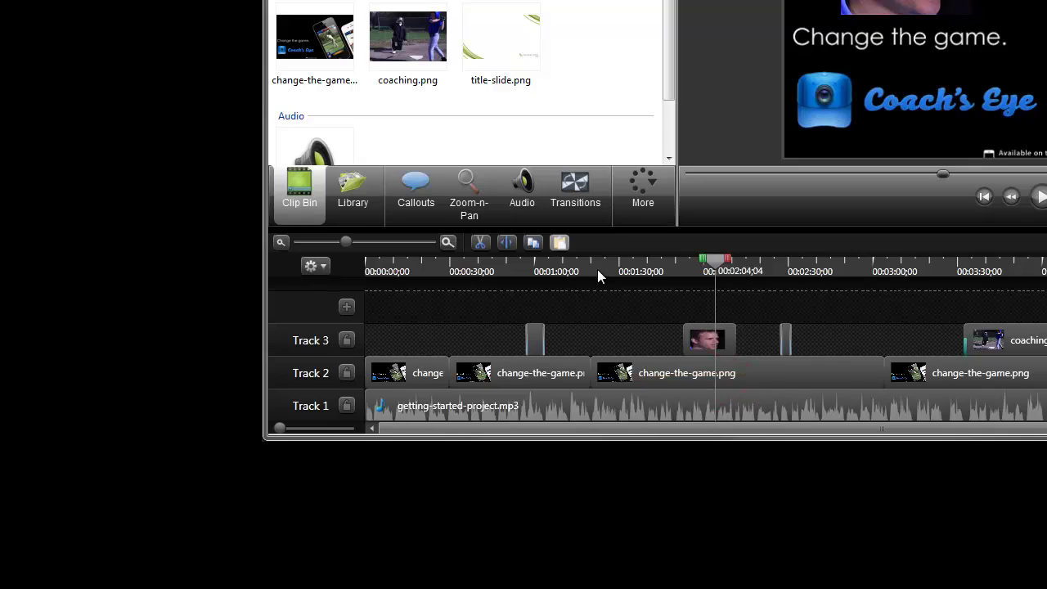
At 00:01:01;06, move the change-the-game.png clip to a new track above the MVP callout, and return it to Track 2.
click(538, 270)
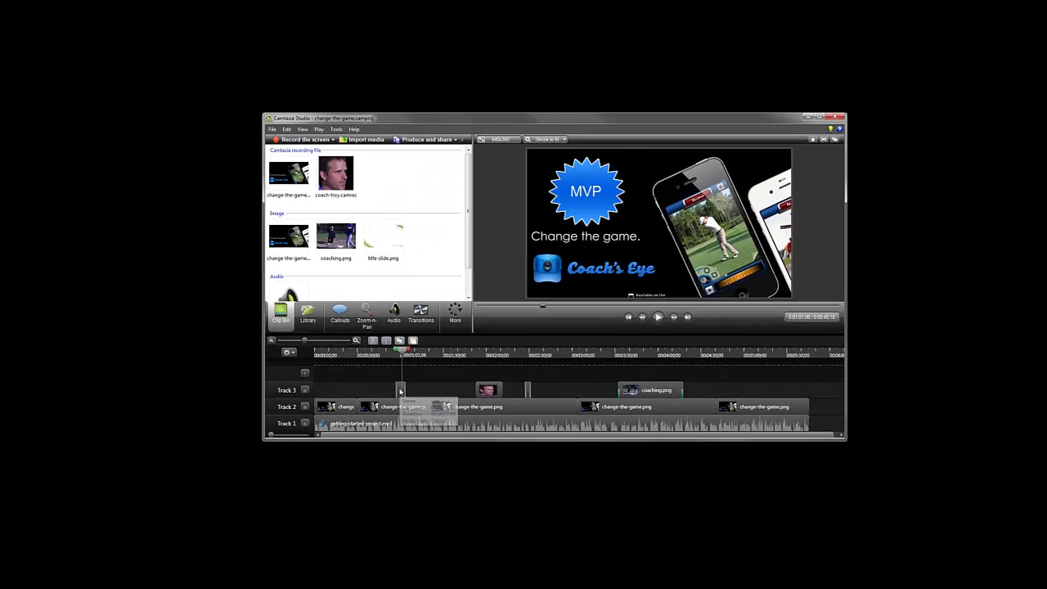
click(539, 345)
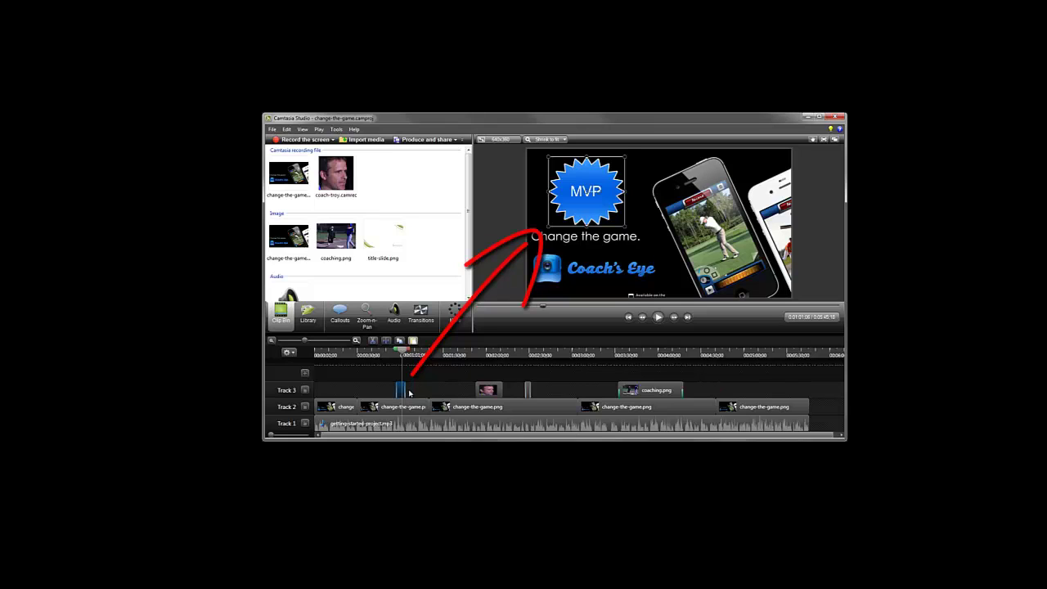
click(397, 404)
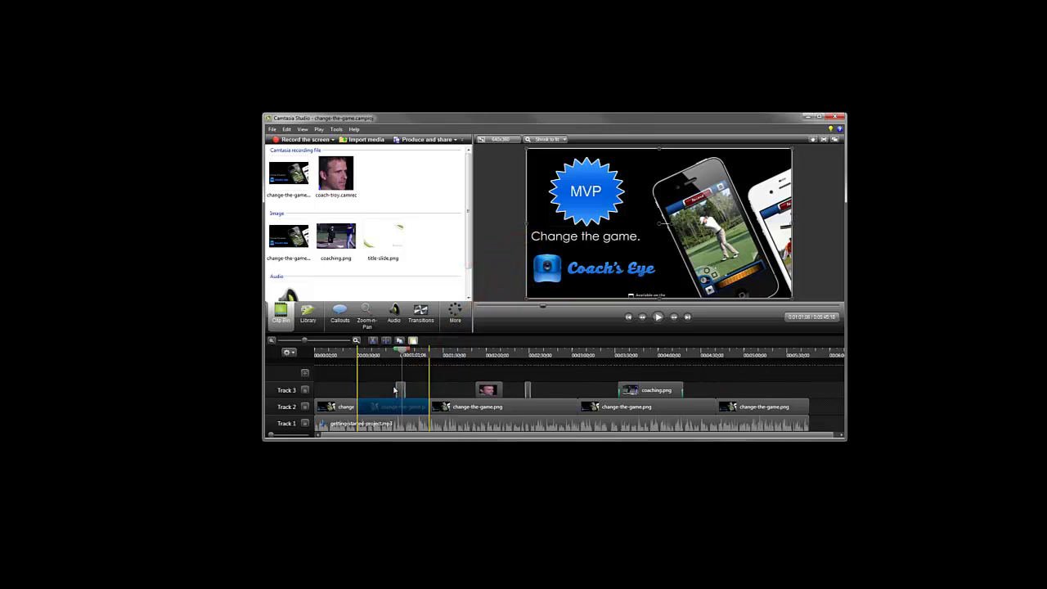
drag(394, 391, 394, 375)
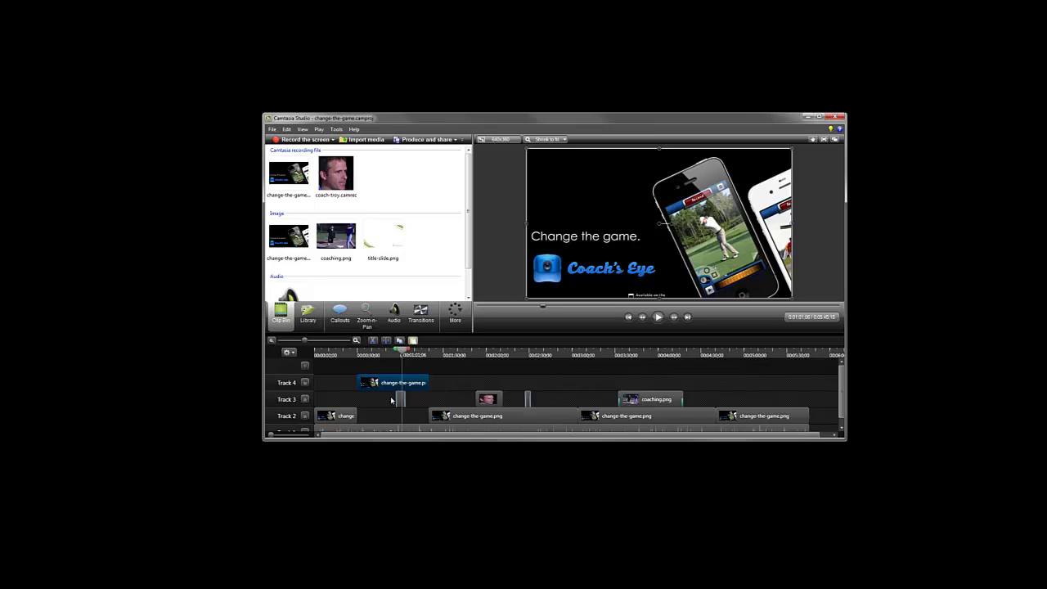
drag(390, 383, 390, 416)
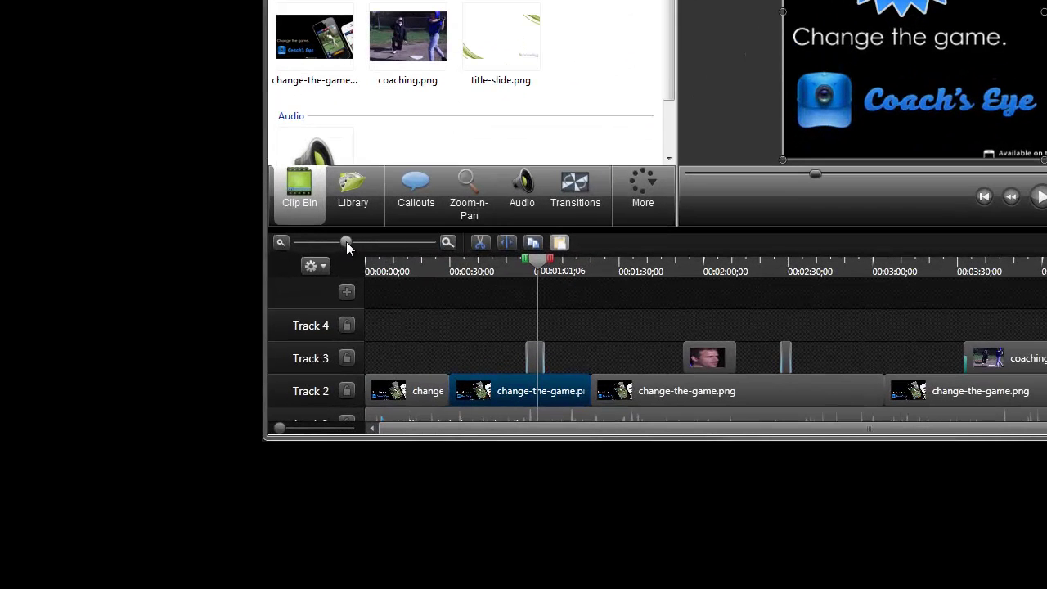
Add coaching.png from the Clip Bin to a new track above Track 4 at about 00:01:16.
mouse_move(346, 241)
mouse_down()
mouse_move(365, 245)
mouse_move(347, 240)
mouse_up()
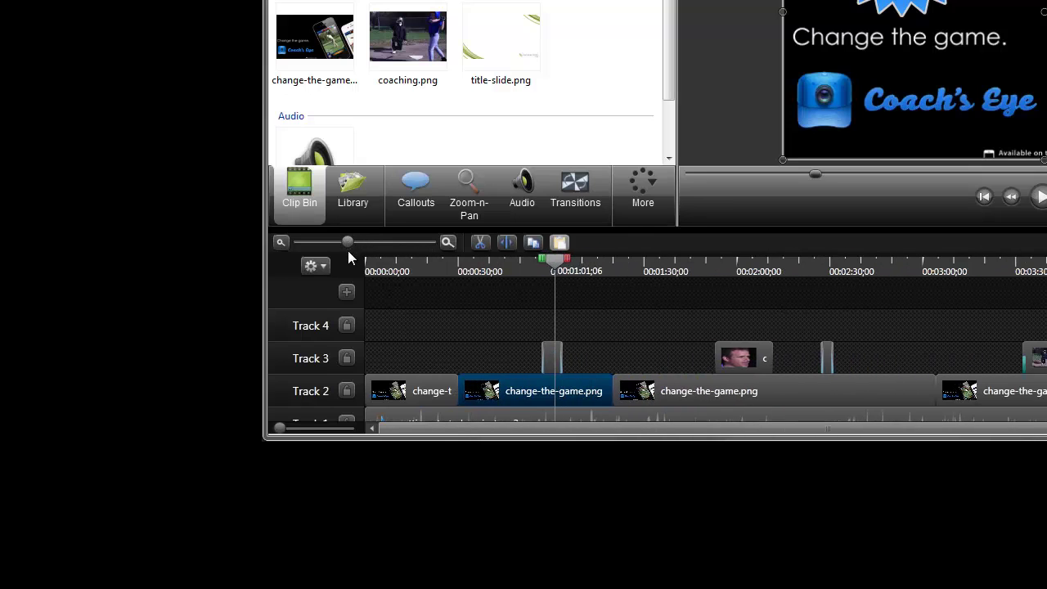
click(401, 354)
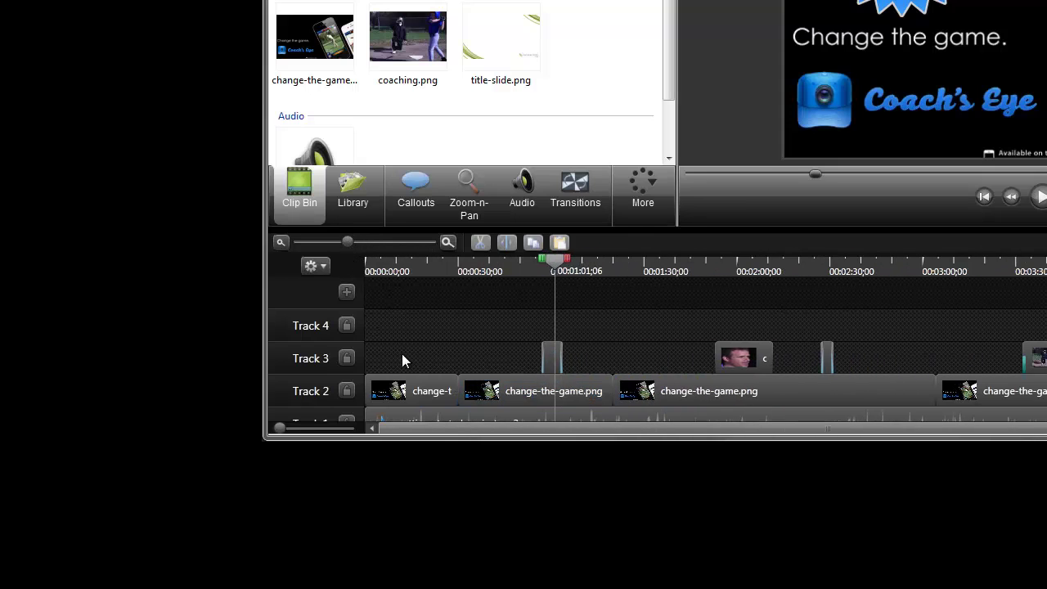
scroll(401, 355, down, 1)
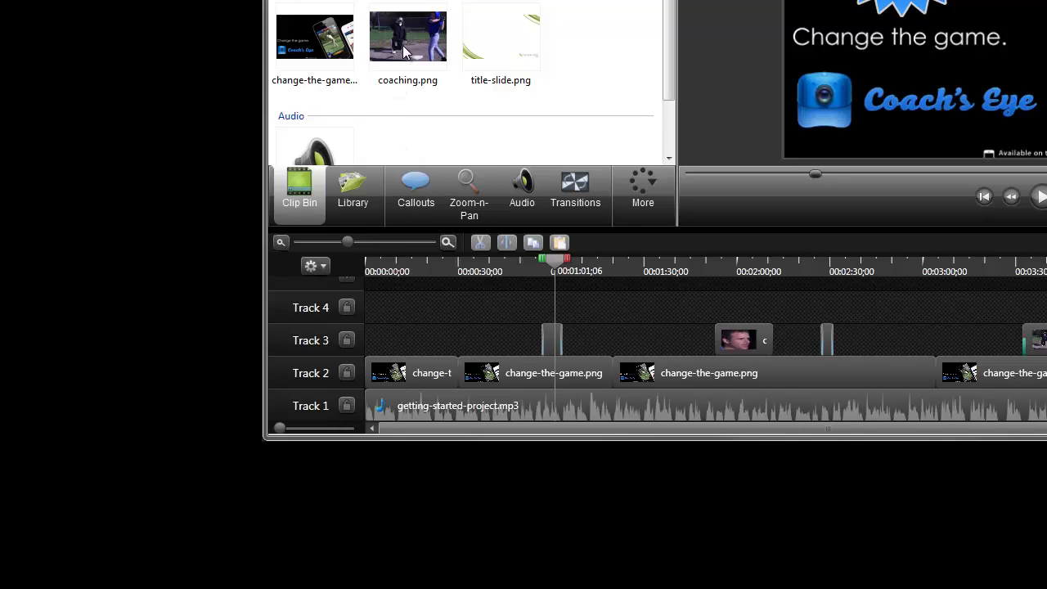
drag(408, 45, 602, 286)
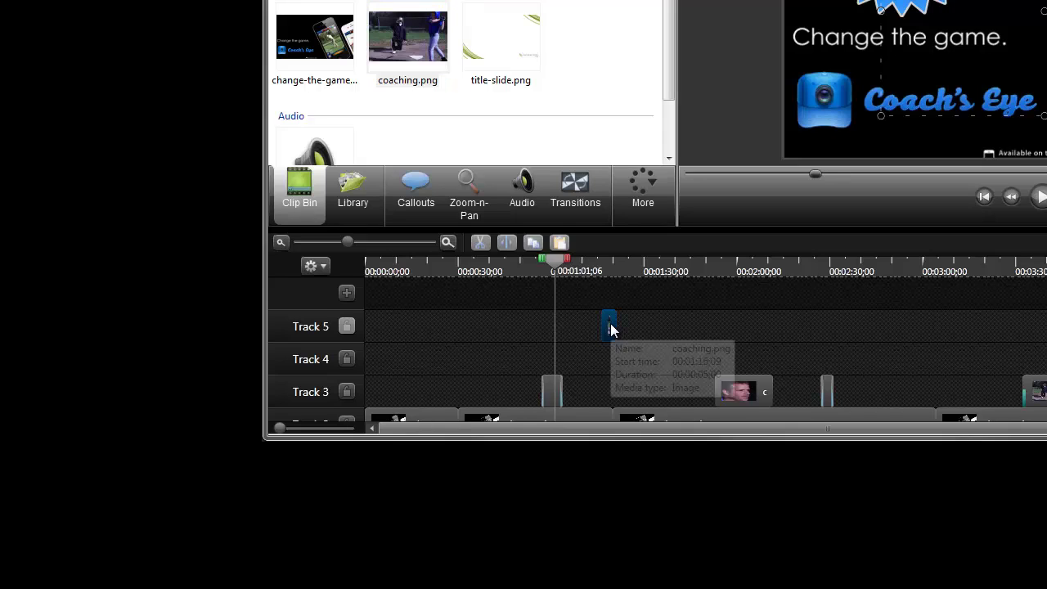
Move the coaching.png clip on Track 5 to start at 00:01:15;07 and extend its end to about 00:01:45.
mouse_move(611, 330)
mouse_down()
mouse_move(661, 334)
mouse_move(598, 327)
mouse_up()
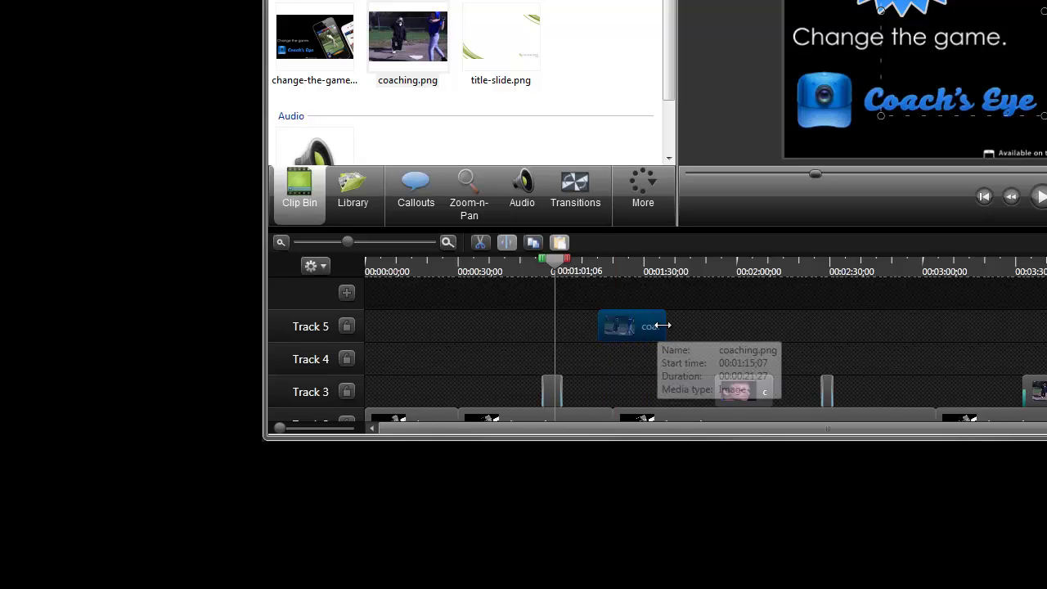
drag(663, 325, 687, 327)
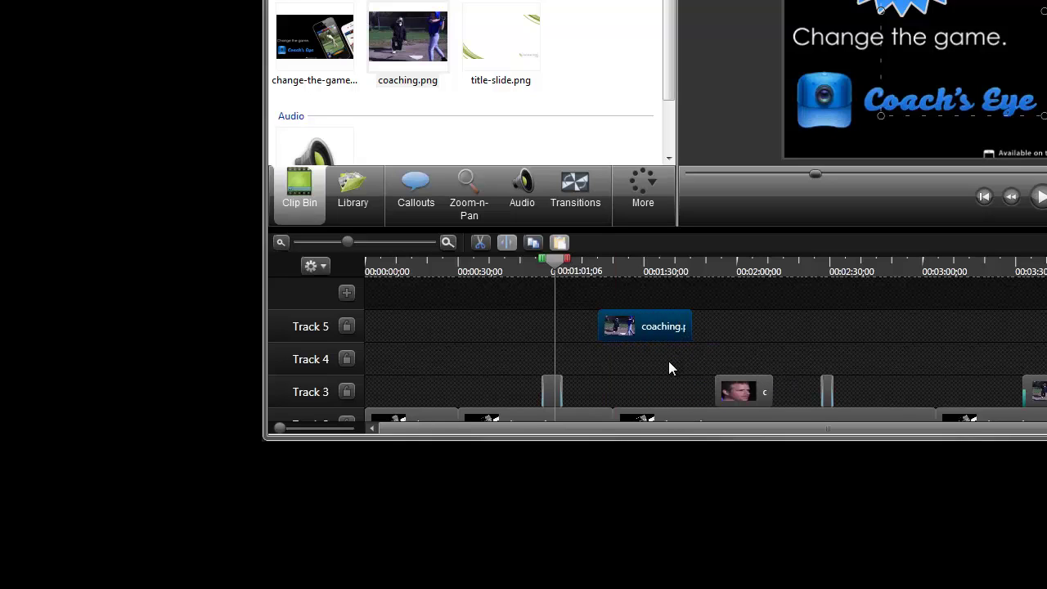
click(669, 363)
scroll(589, 370, down, 3)
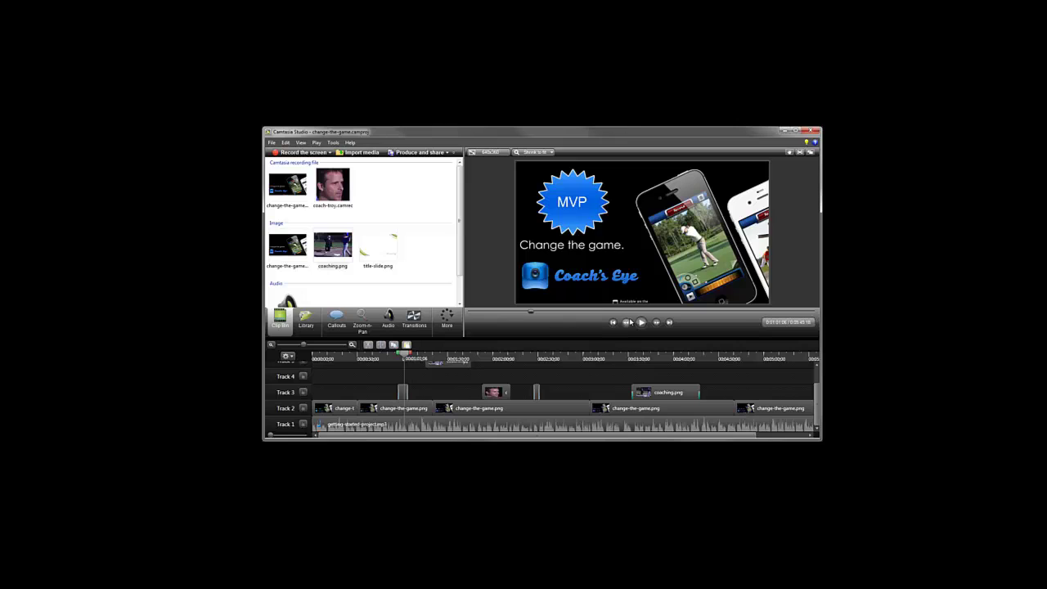
Play a few seconds of the project from 00:01:01;06 and pause the preview.
click(641, 322)
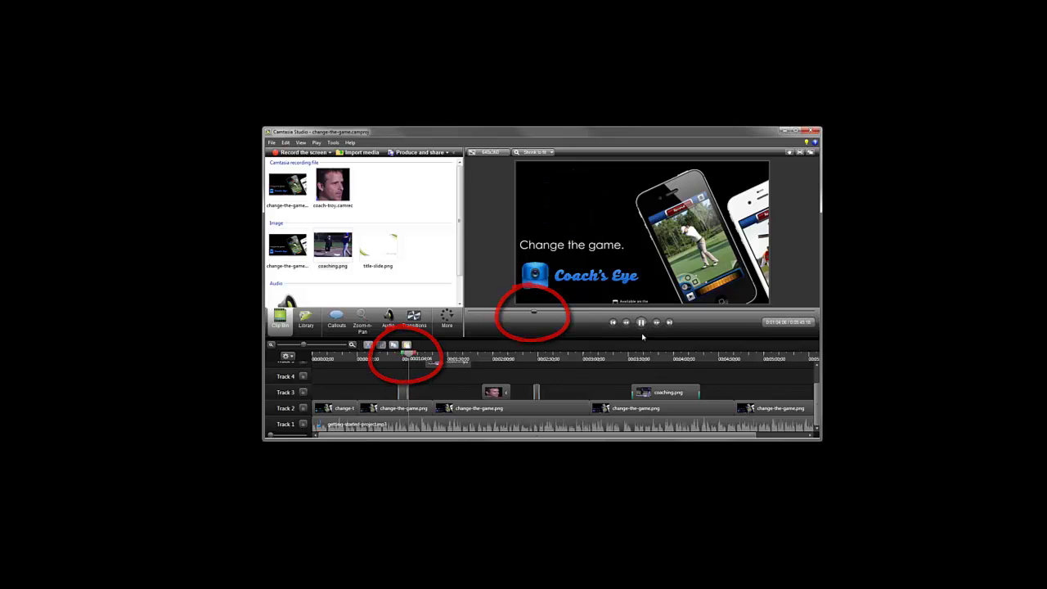
click(641, 323)
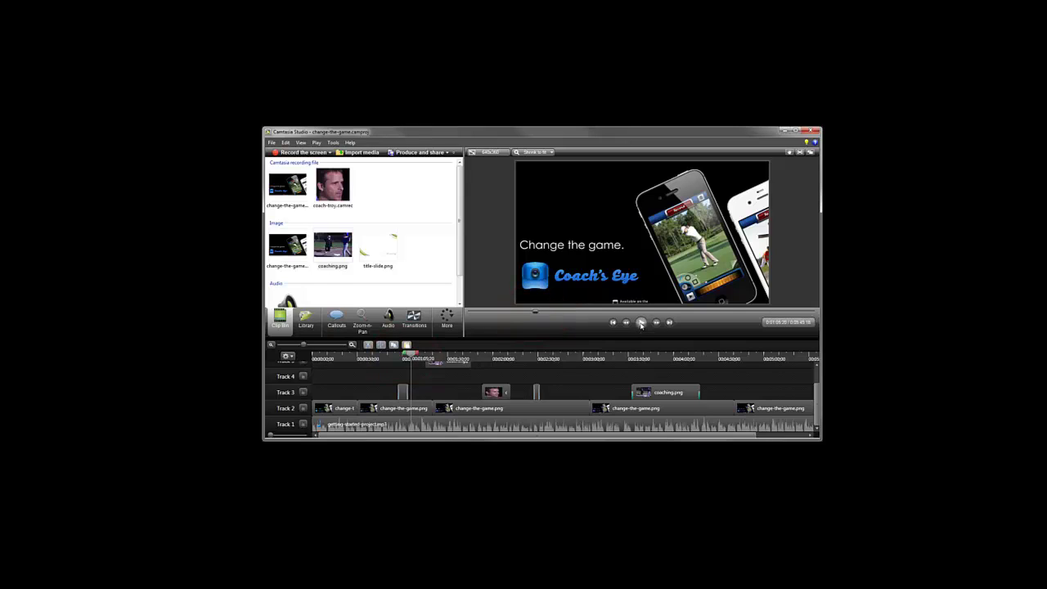
With Track 2 locked, try cutting the range from 00:01:31;11 to about 00:02:00, undo the cut and clear the selection.
click(479, 359)
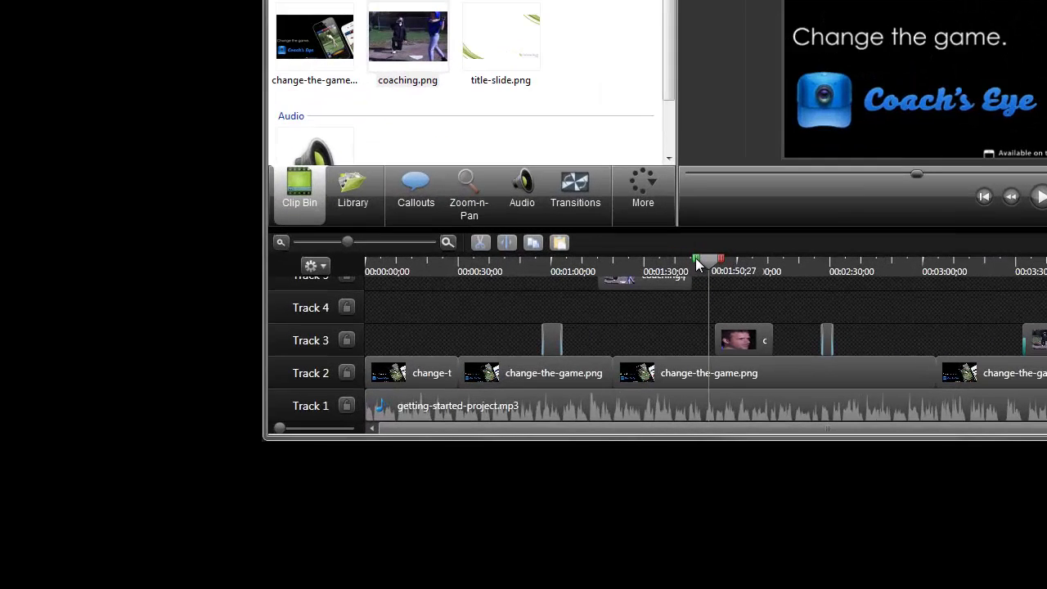
drag(696, 264, 648, 264)
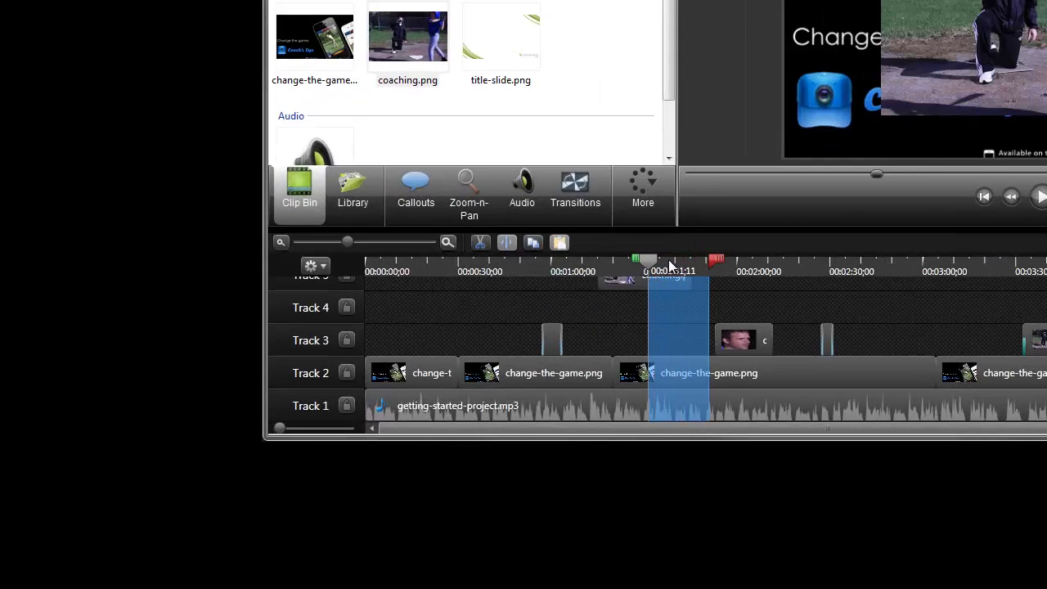
drag(716, 262, 740, 266)
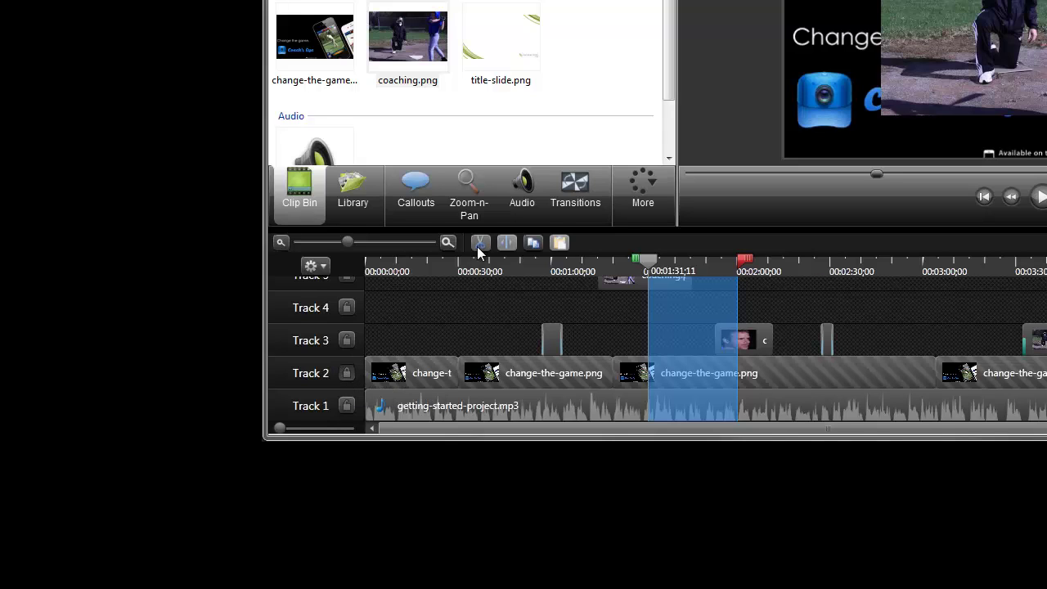
click(479, 245)
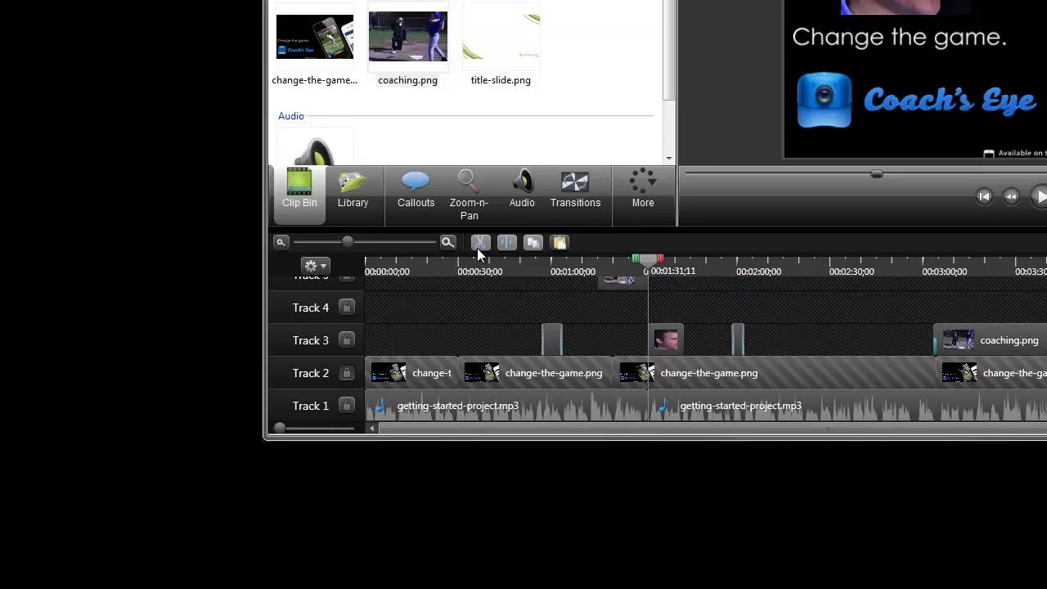
key(ctrl+z)
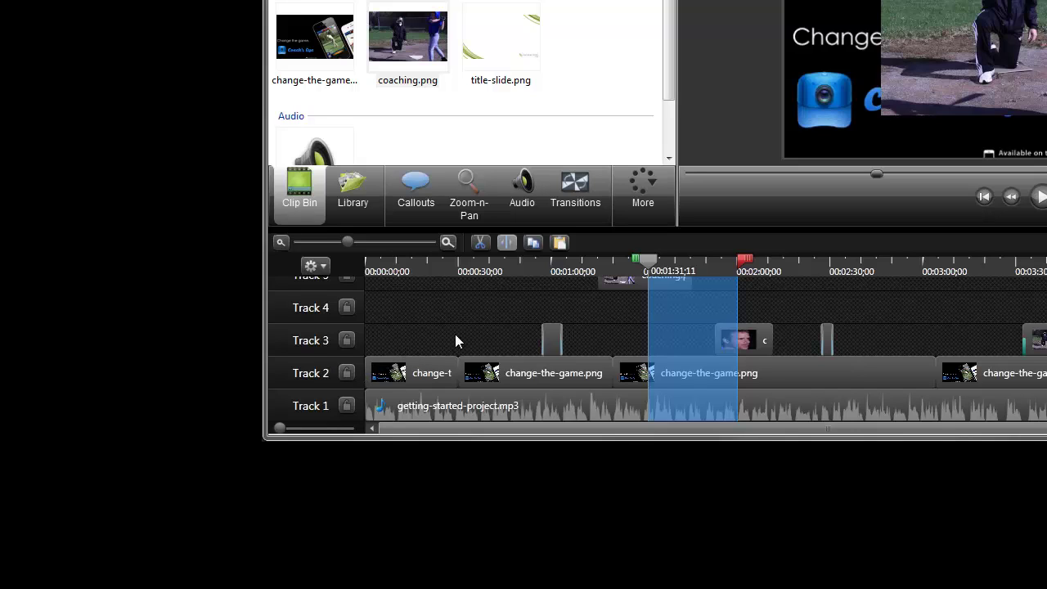
click(646, 266)
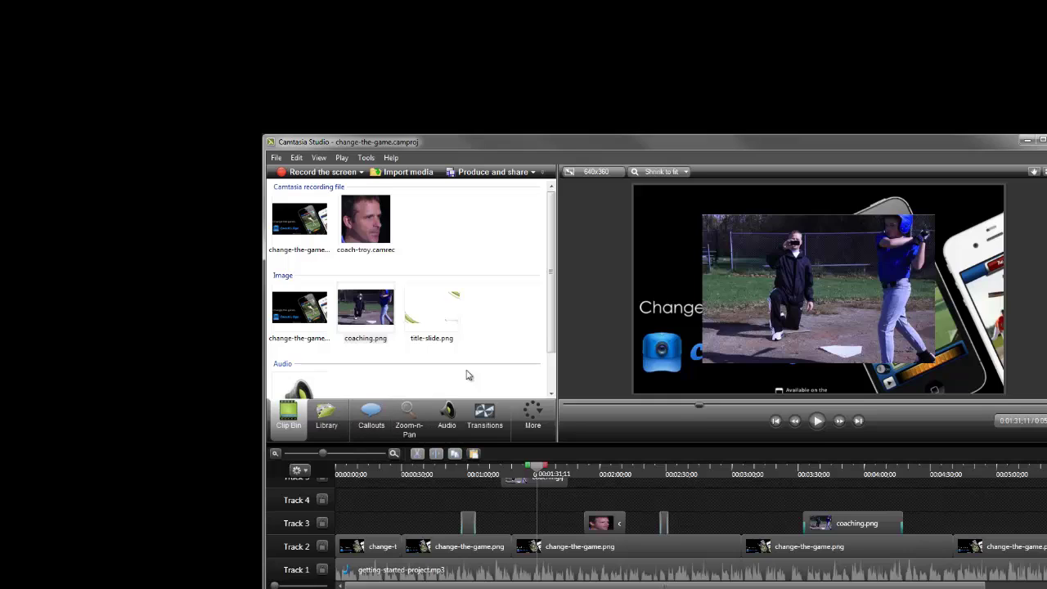
Add Callout - Banner 4 from the Library's Theme - Calling Lights folder to Track 3 at about 00:00:42.
mouse_move(551, 319)
mouse_down()
mouse_move(551, 365)
mouse_move(552, 305)
mouse_up()
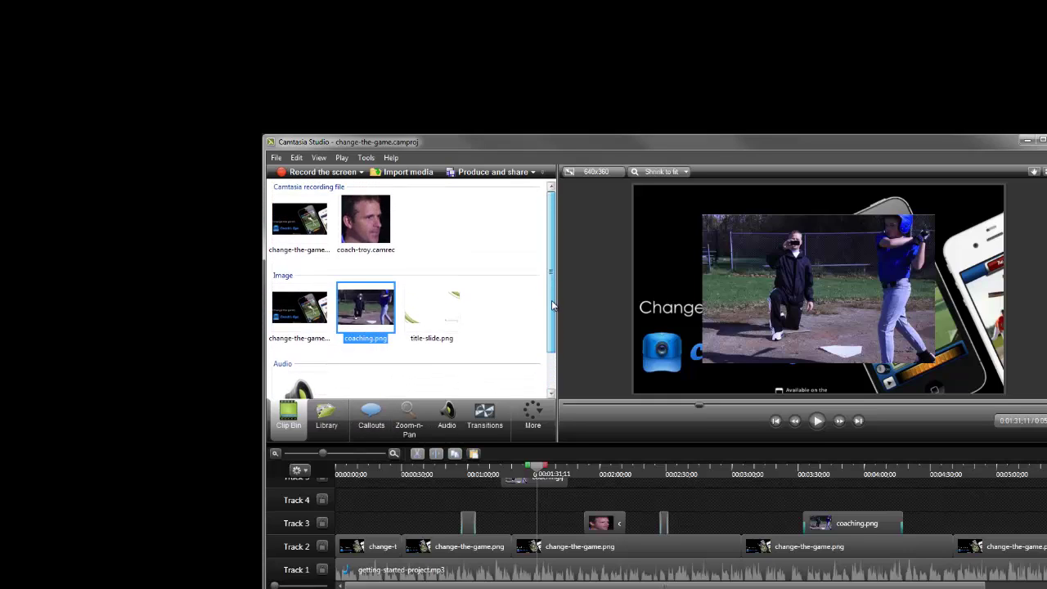
click(521, 318)
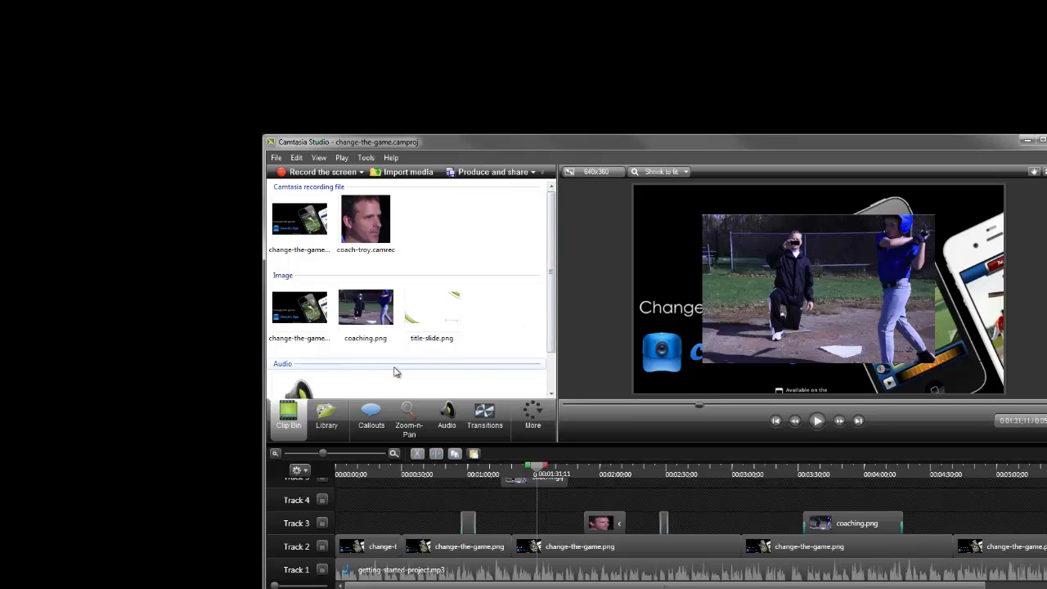
click(335, 411)
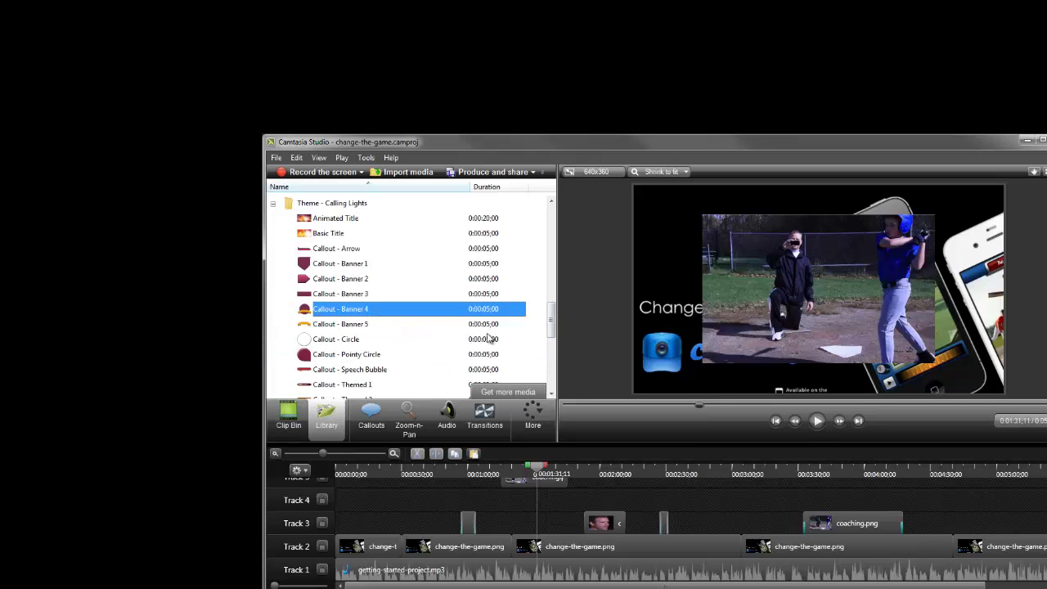
mouse_move(552, 325)
mouse_down()
mouse_move(552, 260)
mouse_move(552, 321)
mouse_up()
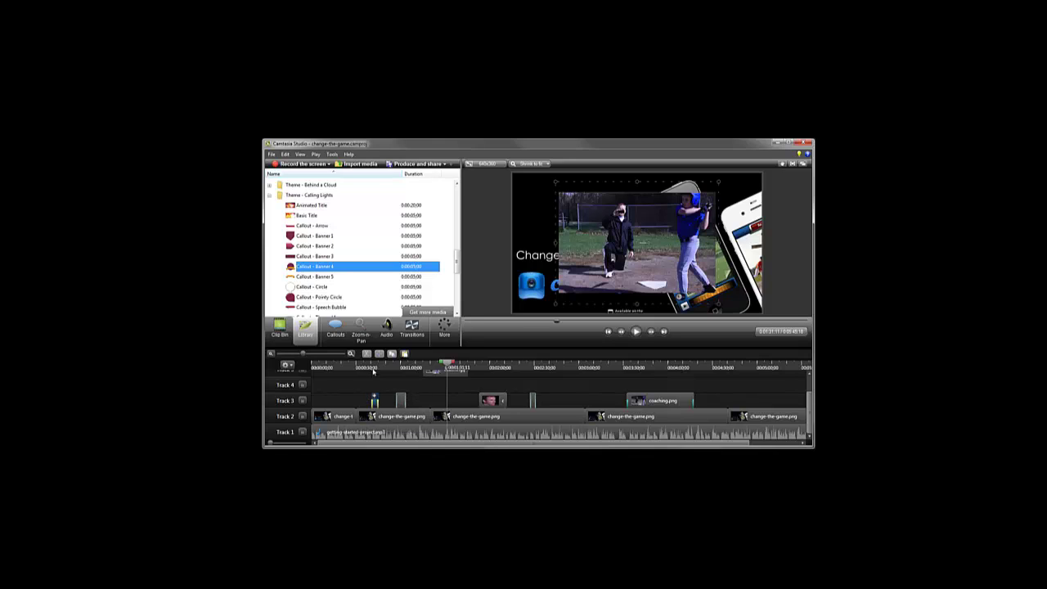
Scale the banner callout down above the "Change the game." text and change its ribbon text to "All-Star".
click(374, 365)
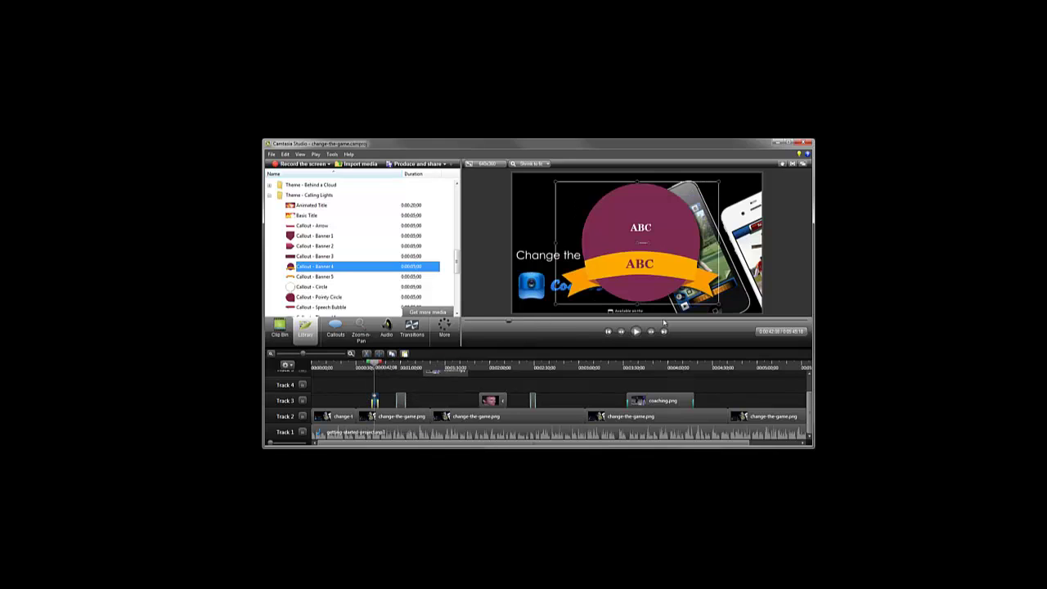
drag(717, 304, 575, 239)
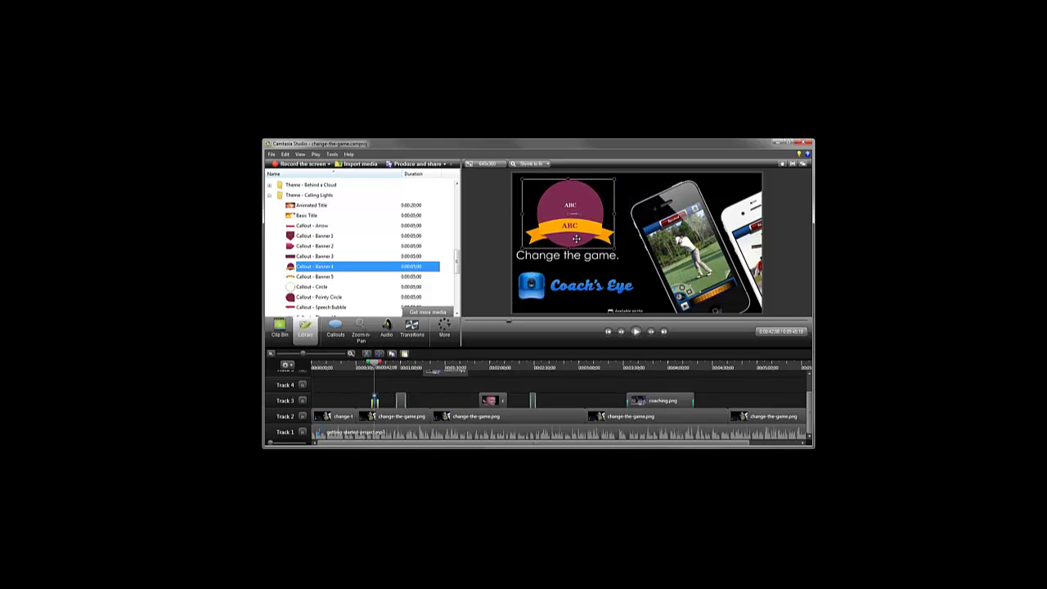
double_click(570, 226)
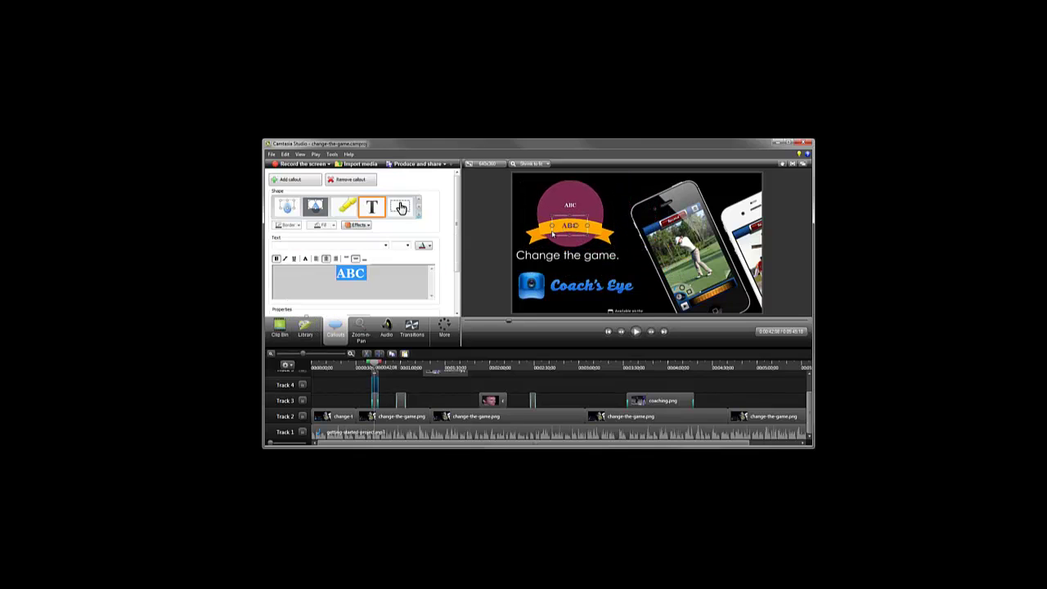
text(All-Star)
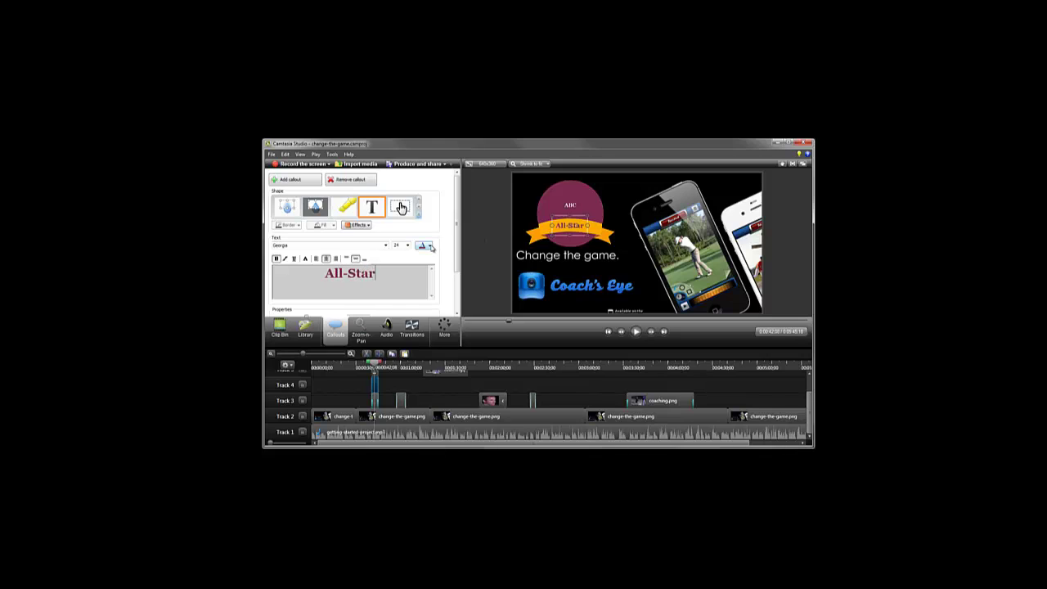
Examine the color palette for the callout text and the gallery of available callout shapes.
click(424, 246)
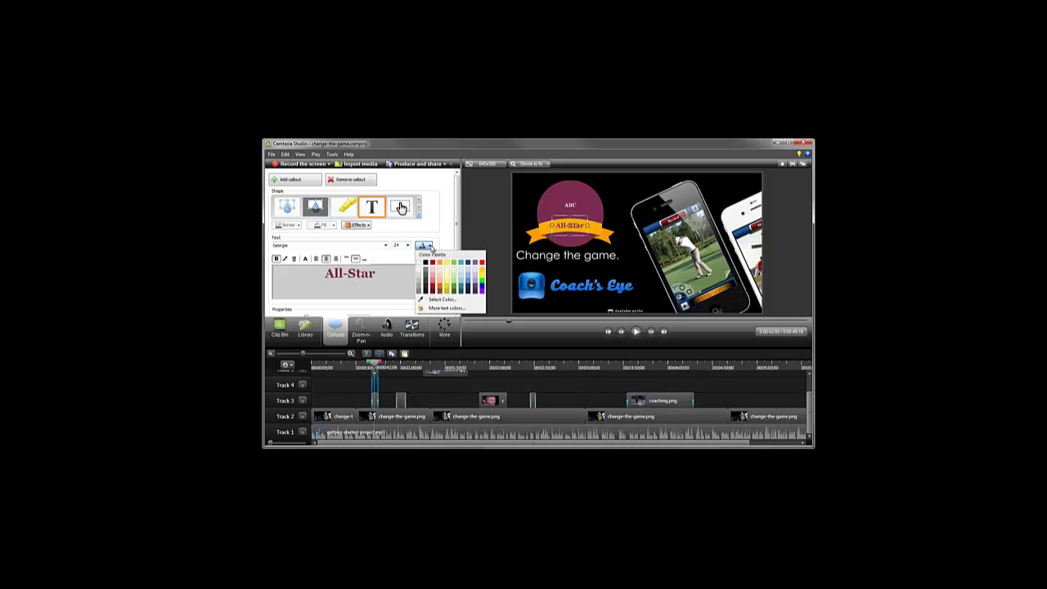
click(494, 241)
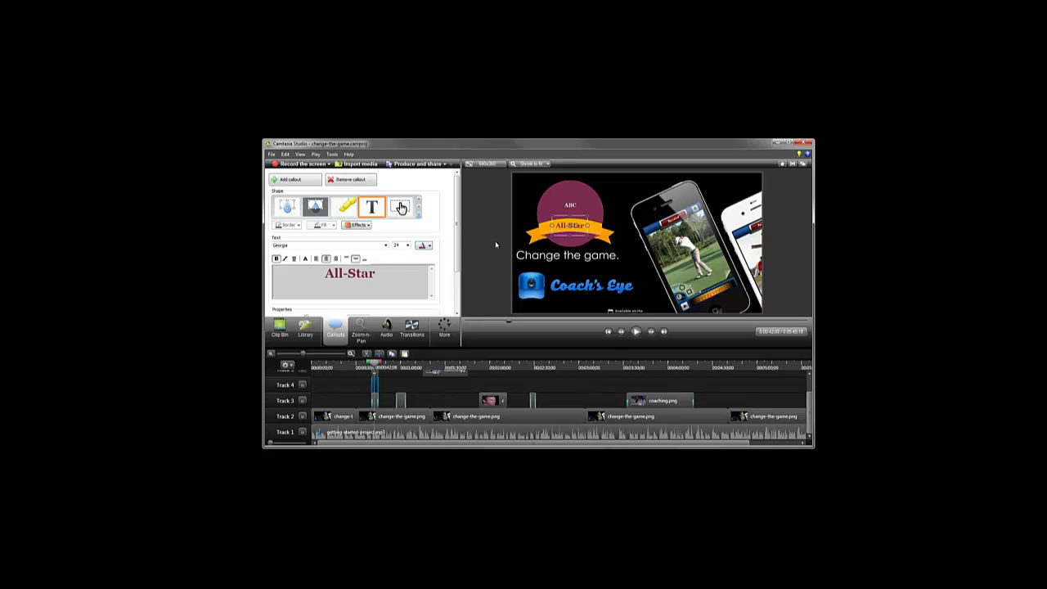
click(418, 215)
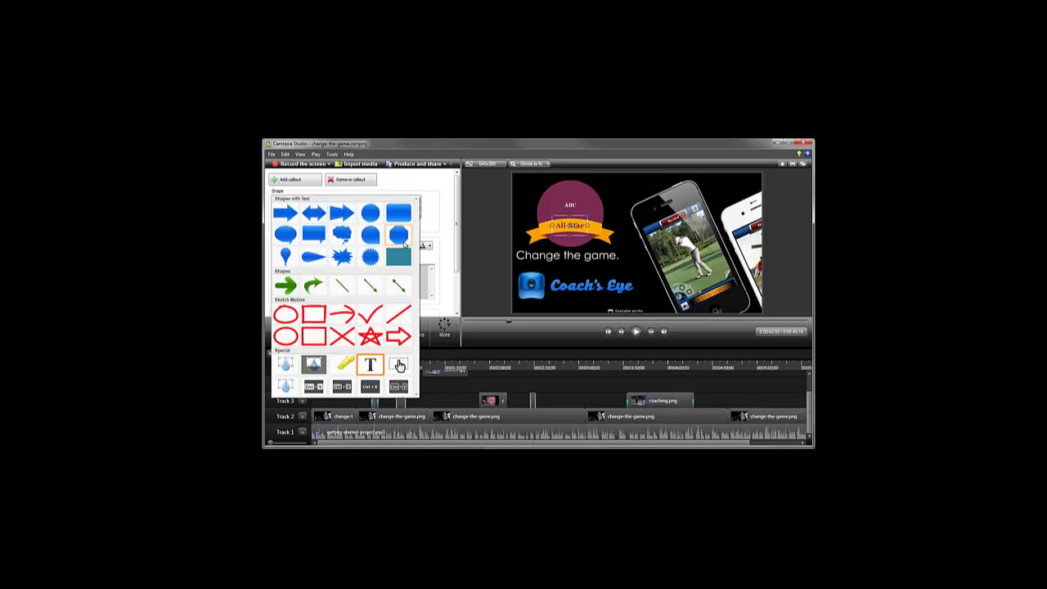
Close the callout shape gallery and examine the Captions and Quizzing tools.
click(445, 230)
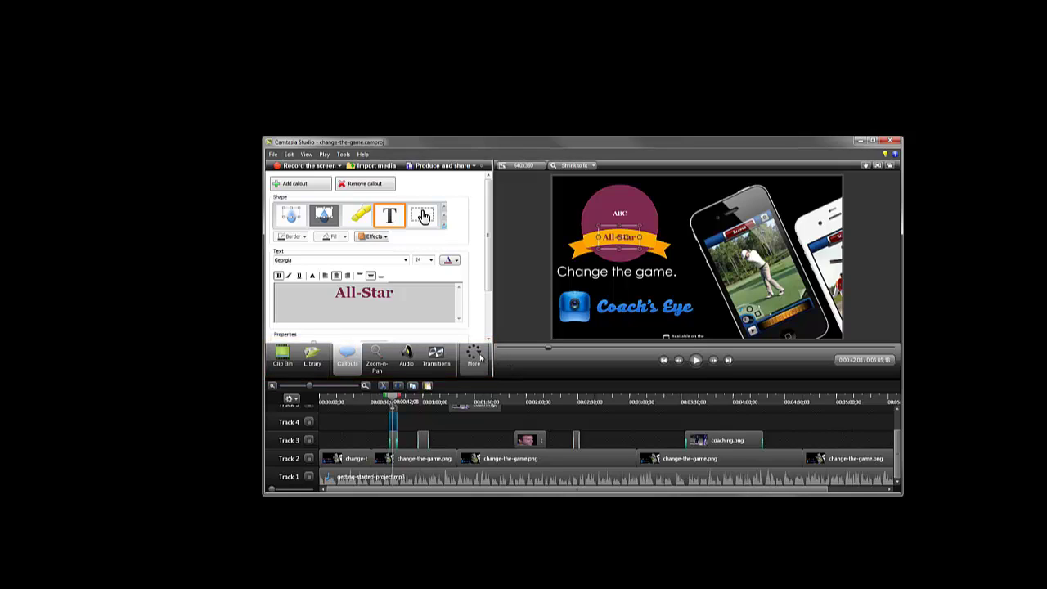
click(479, 358)
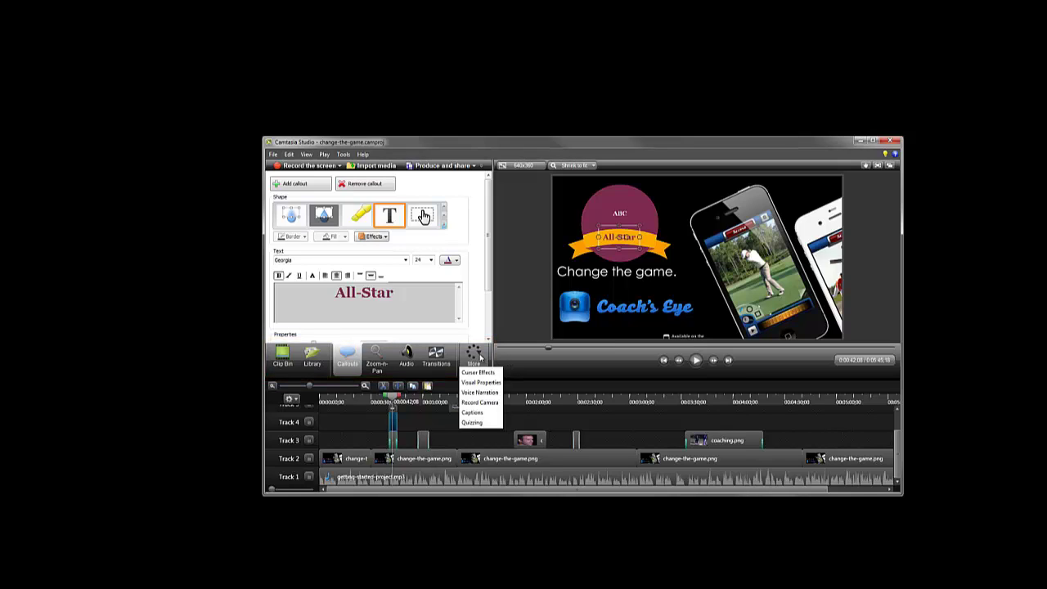
click(480, 412)
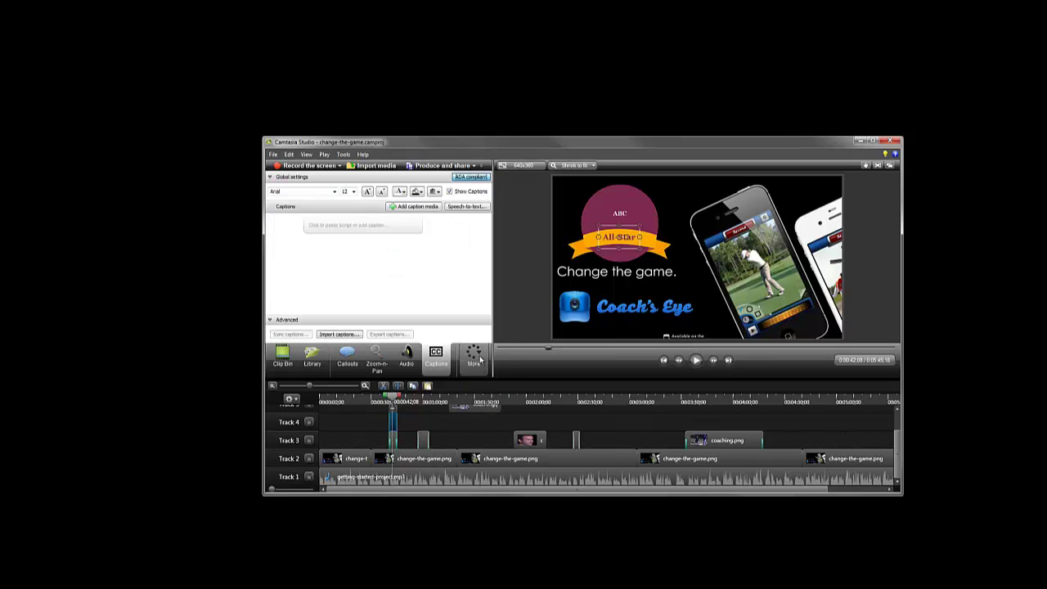
click(480, 360)
click(480, 422)
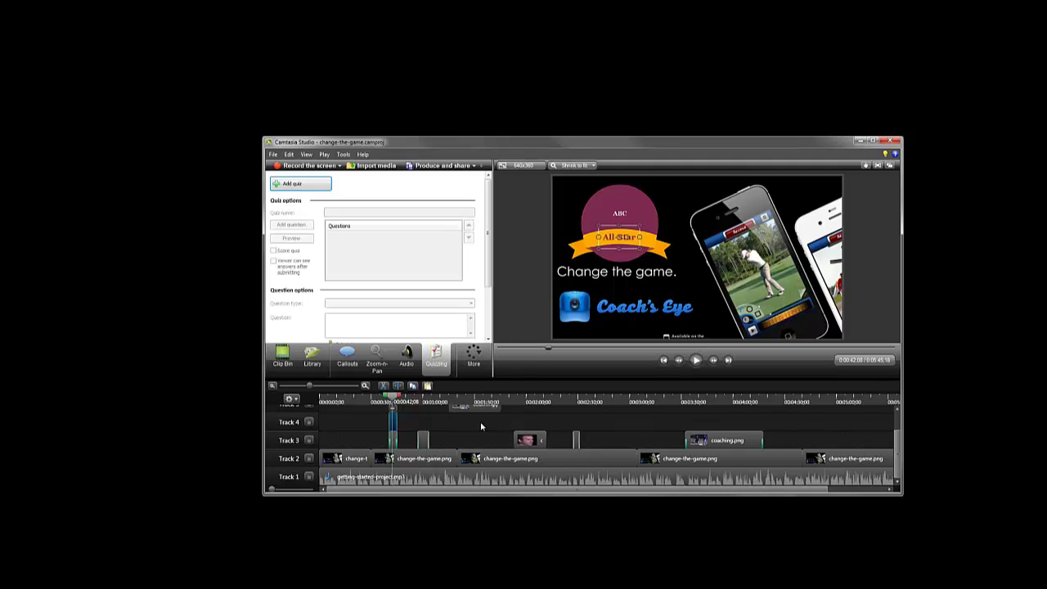
Add a Fade through black transition between the first two clips on Track 2 and clear the selection.
click(481, 360)
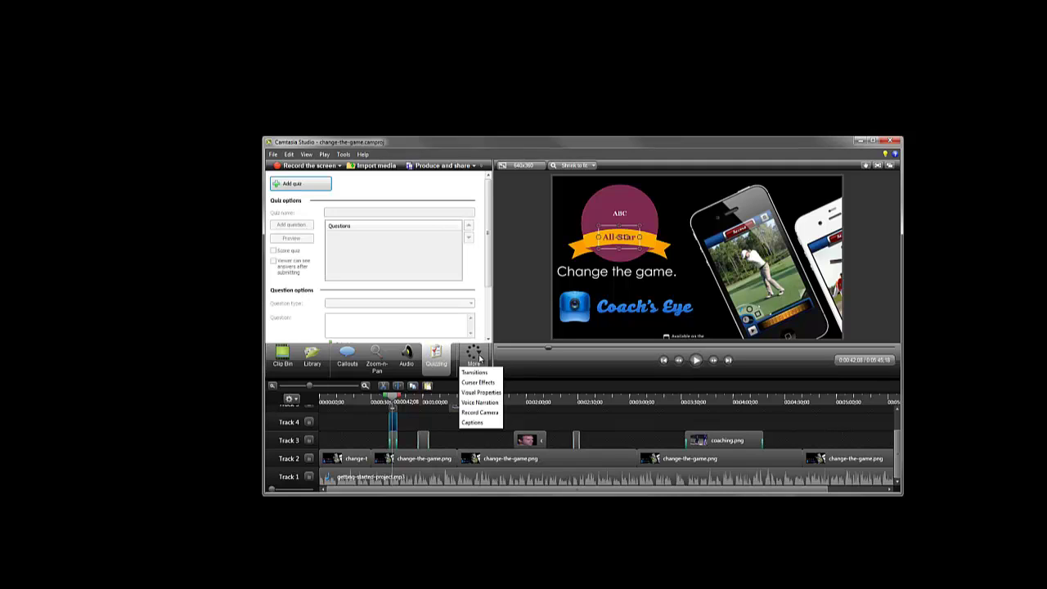
click(473, 370)
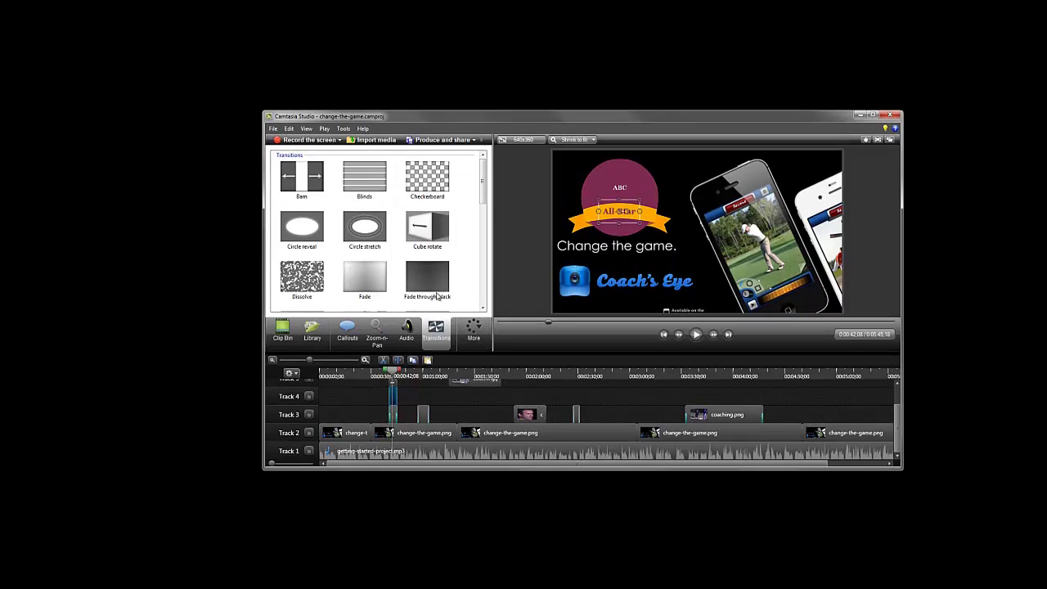
click(427, 303)
drag(388, 331, 372, 405)
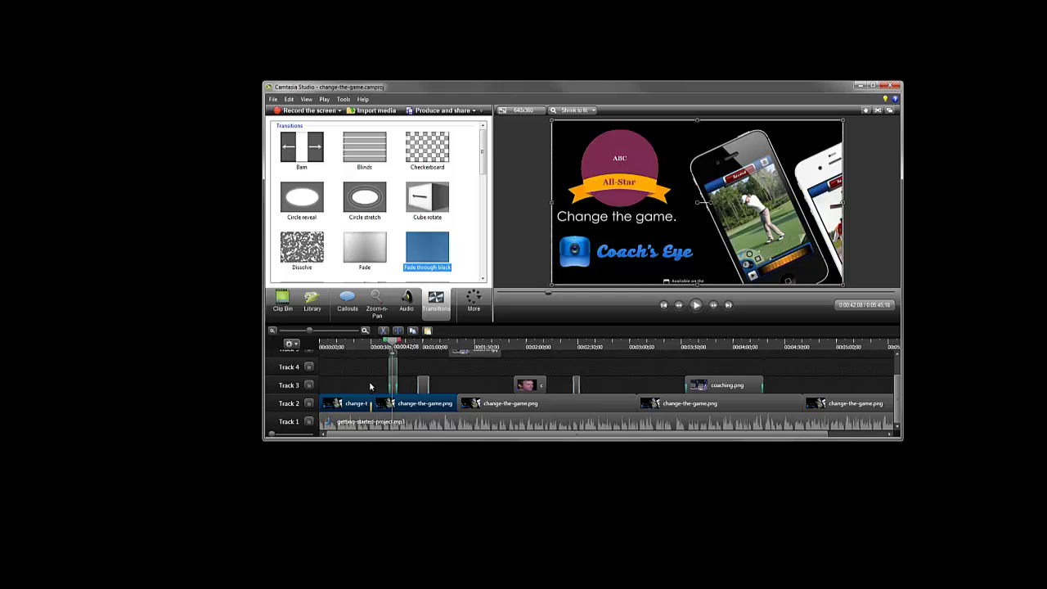
click(369, 386)
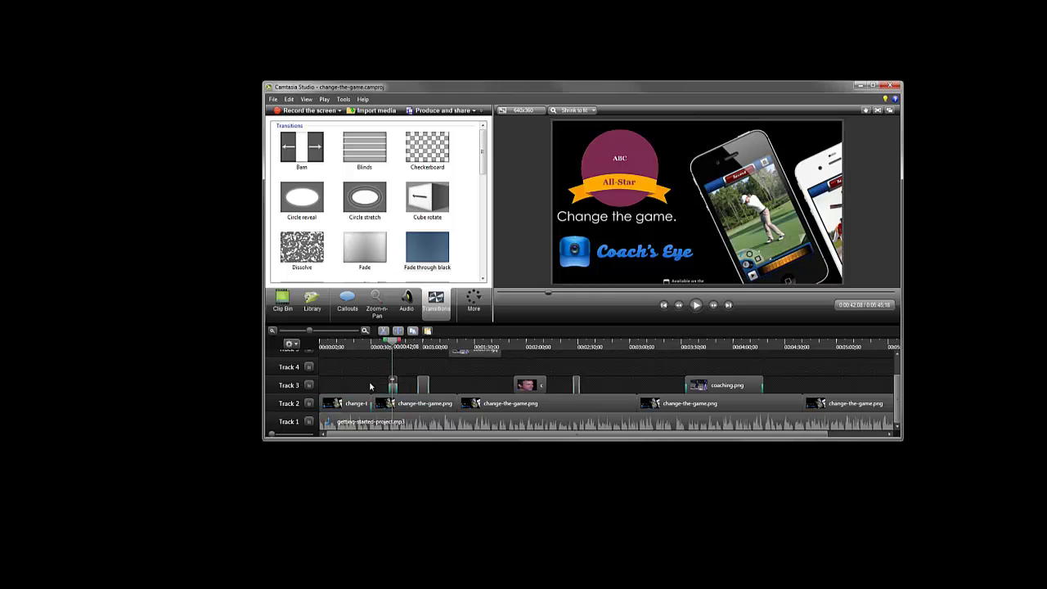
Show the Clip Bin, examine the Custom production settings for MP4 - Flash / HTML5 player through its feature options, and cancel the production.
click(286, 301)
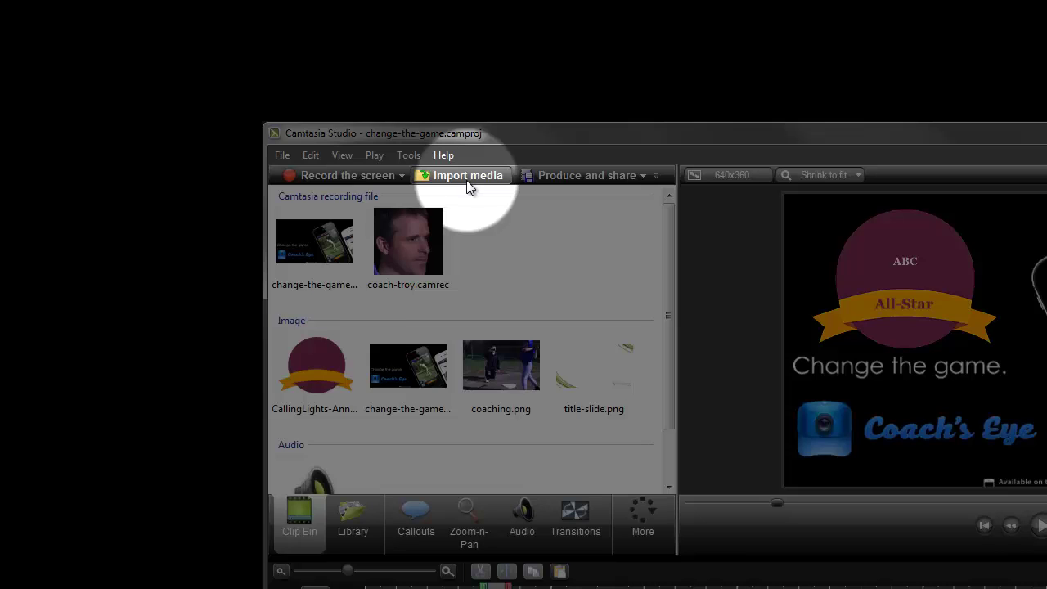
click(584, 178)
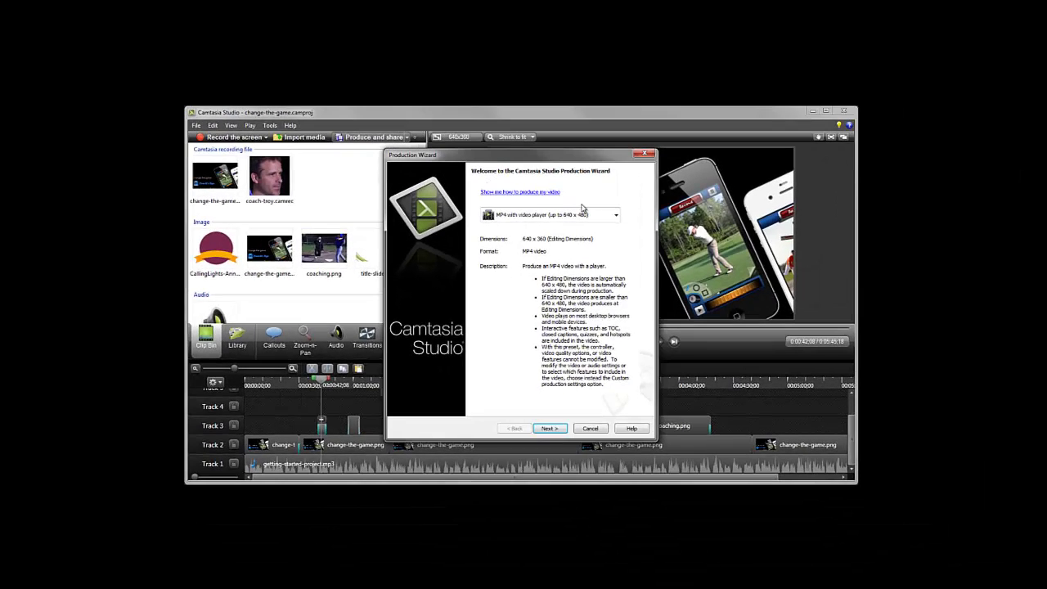
click(617, 215)
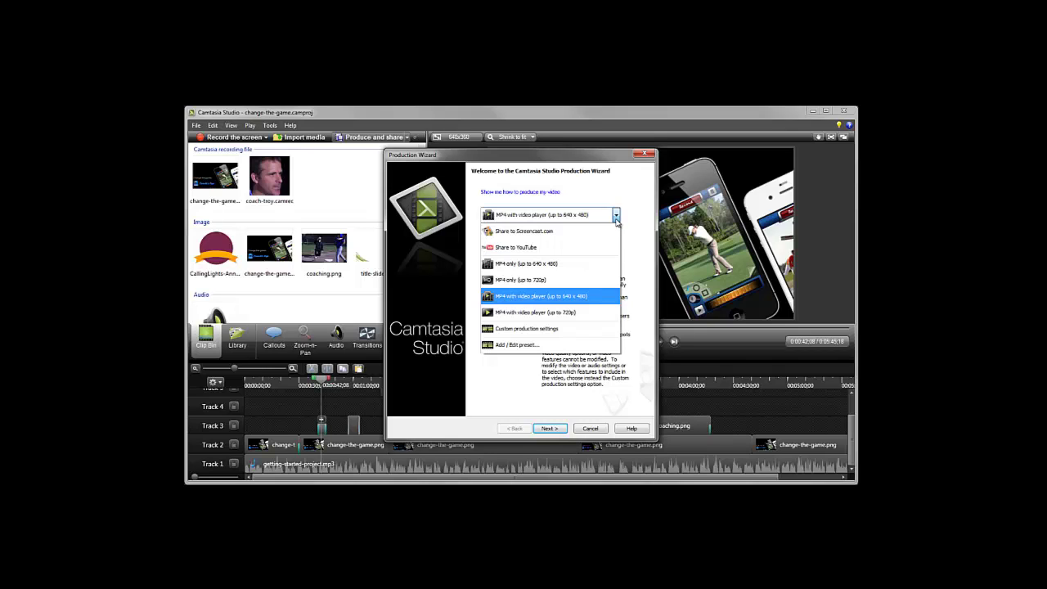
click(595, 329)
click(547, 430)
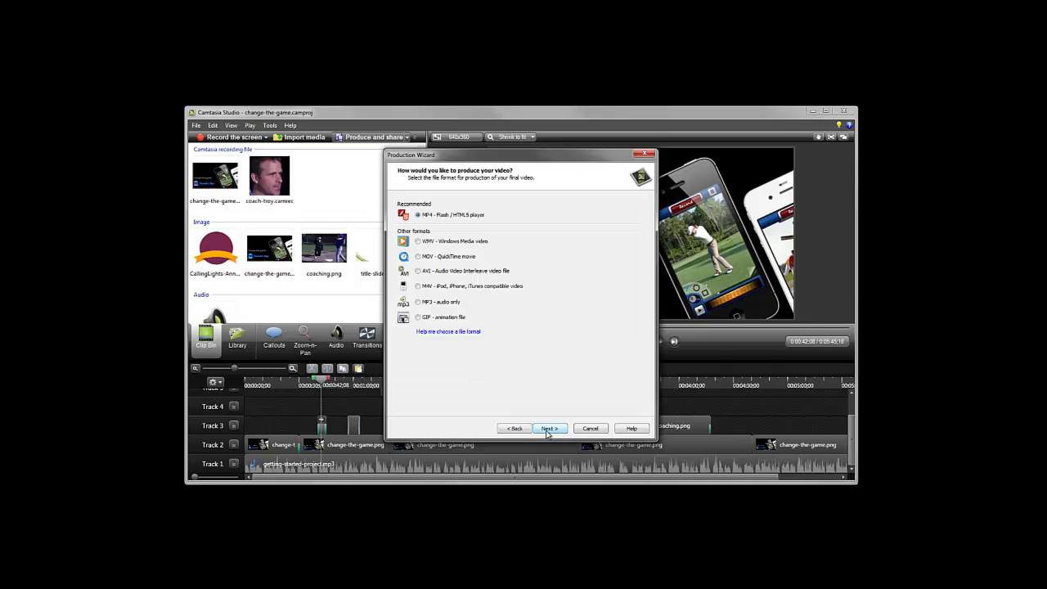
click(547, 429)
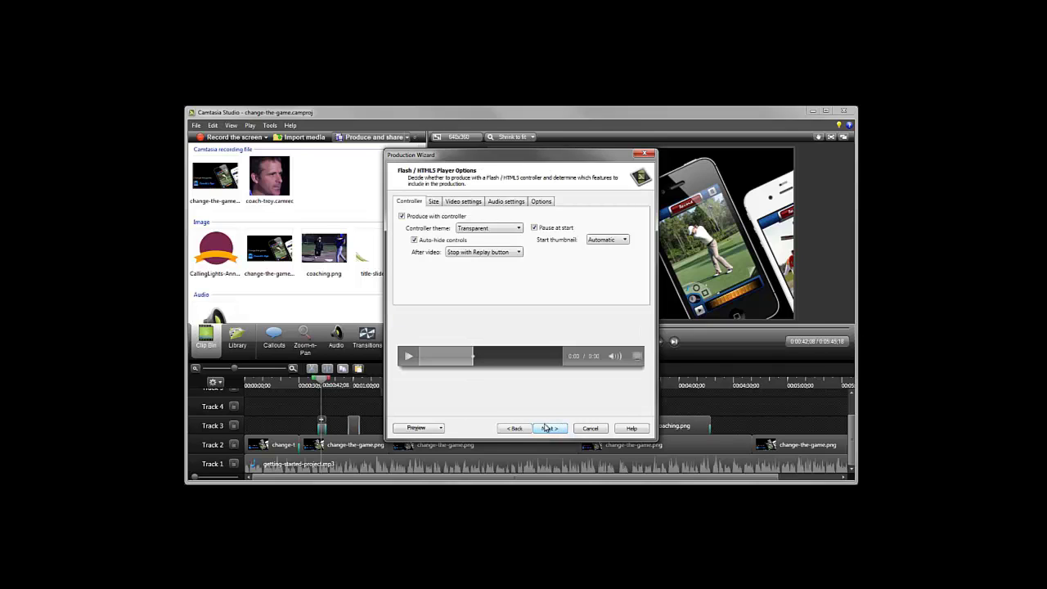
click(540, 202)
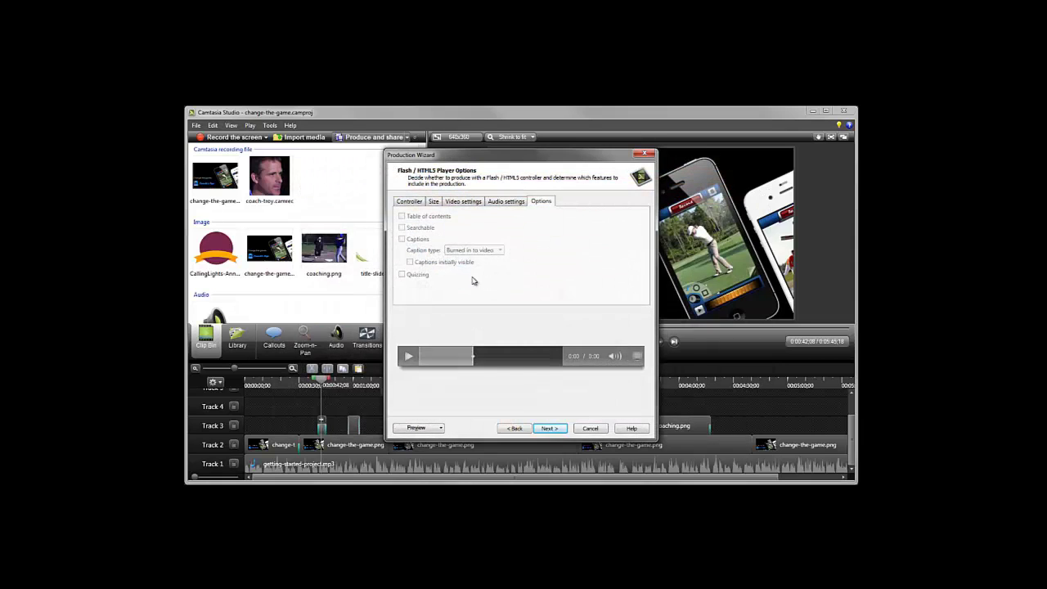
click(589, 428)
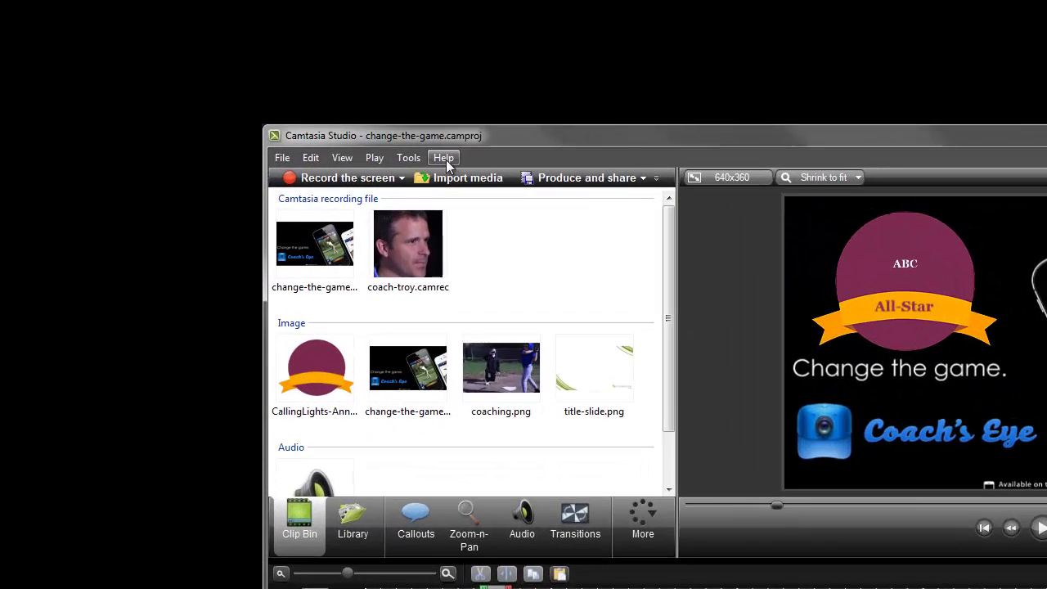
Look through the available help resources for the Tutorials entry.
click(446, 160)
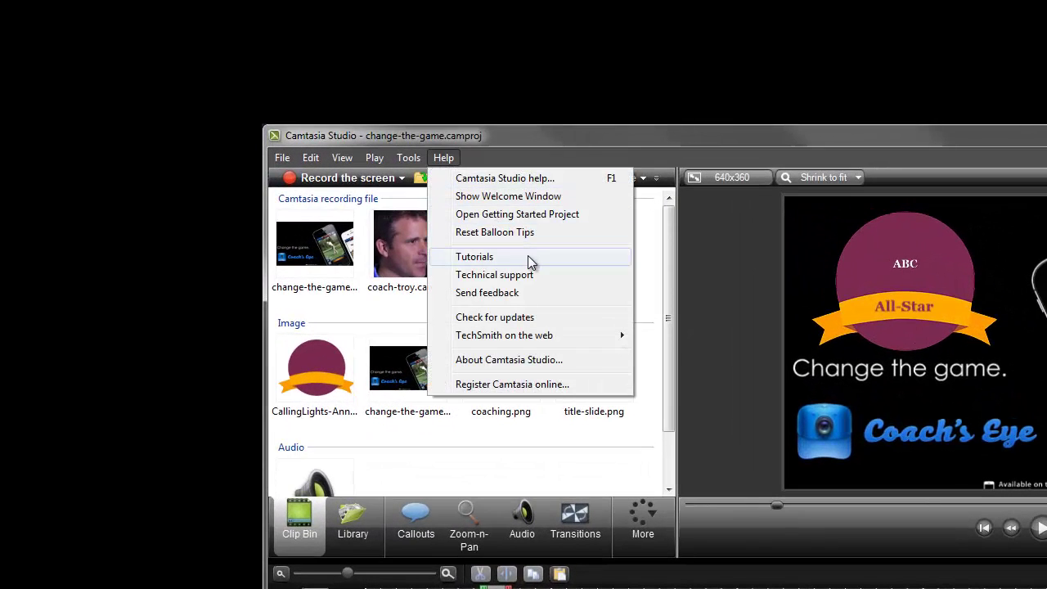